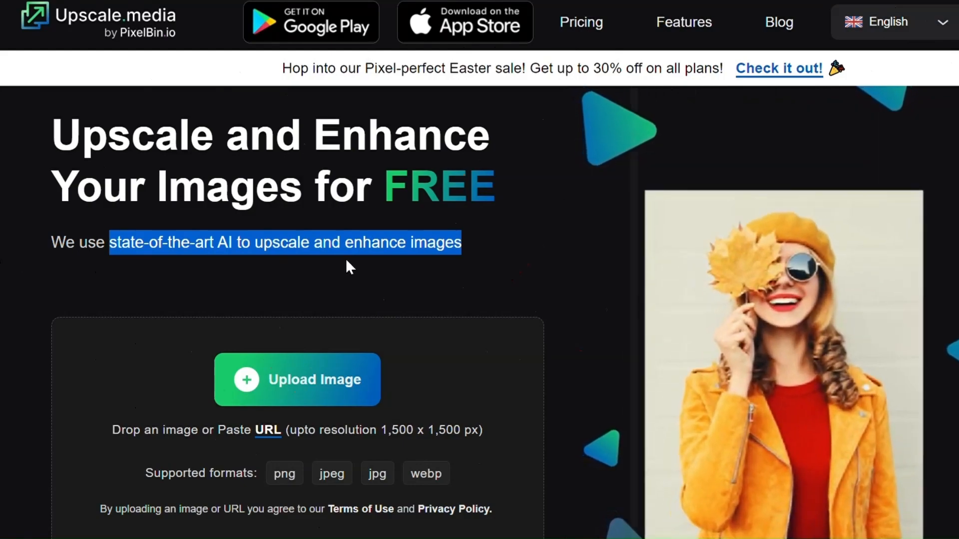
# - Examine the normal and AI 2x upscaling comparisons of the alien image
pyautogui.click(345, 259)
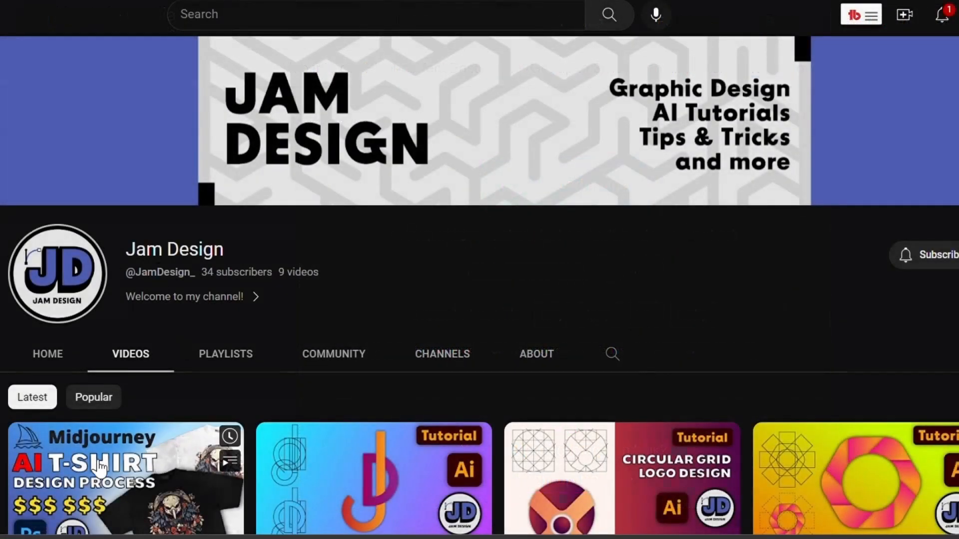
pyautogui.scroll(-2, 100, 470)
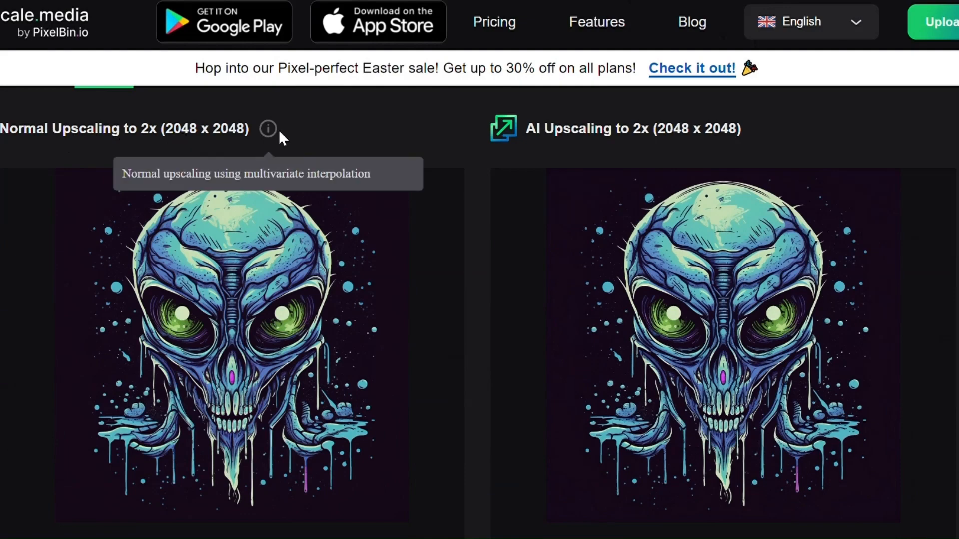
pyautogui.scroll(2, 320, 156)
pyautogui.scroll(2, 320, 155)
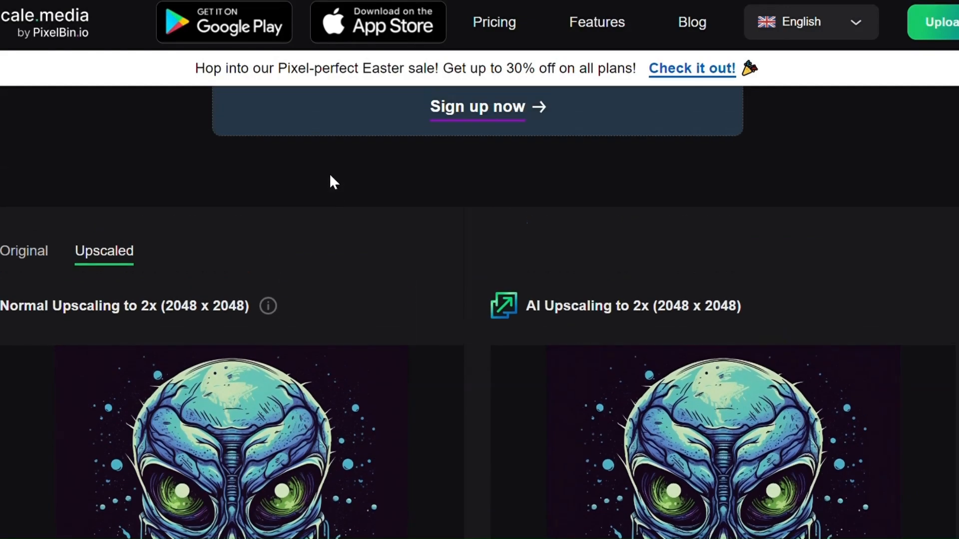
pyautogui.scroll(-4, 328, 180)
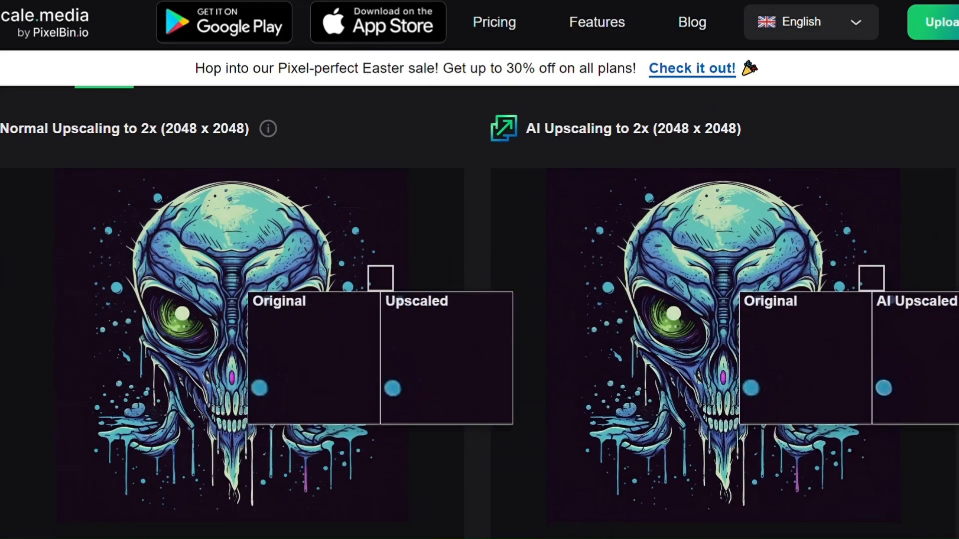
pyautogui.scroll(-4, 382, 276)
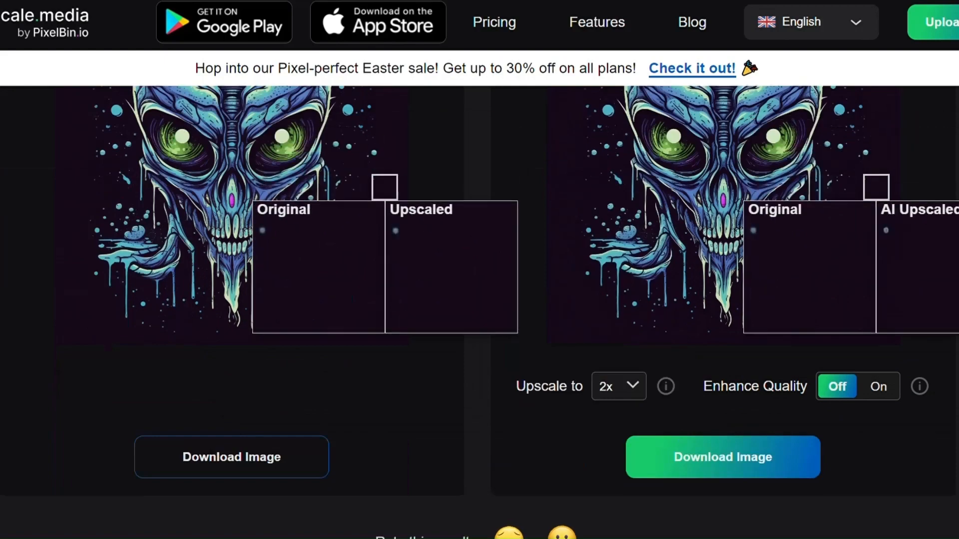
# - Set the AI upscaling factor to 4x
pyautogui.click(638, 395)
pyautogui.click(607, 439)
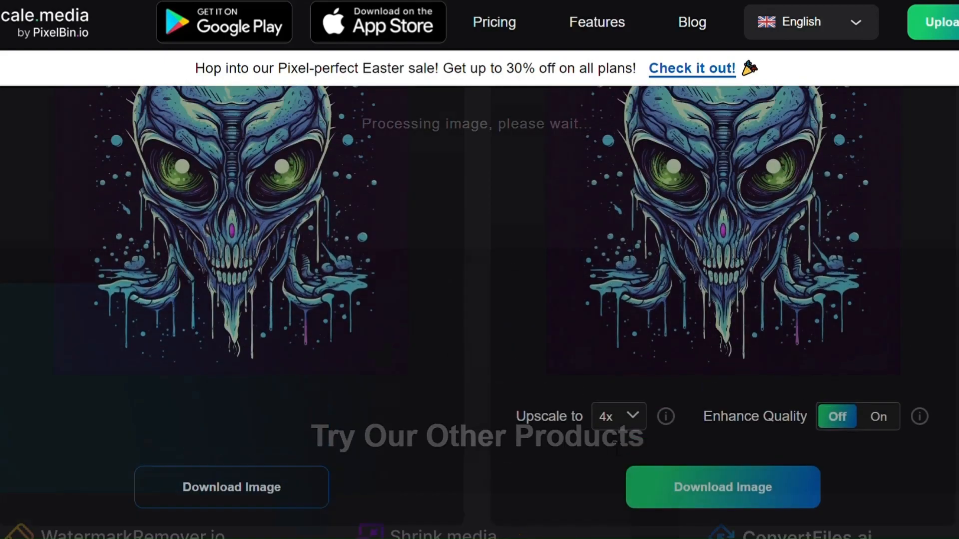
pyautogui.scroll(-3, 793, 283)
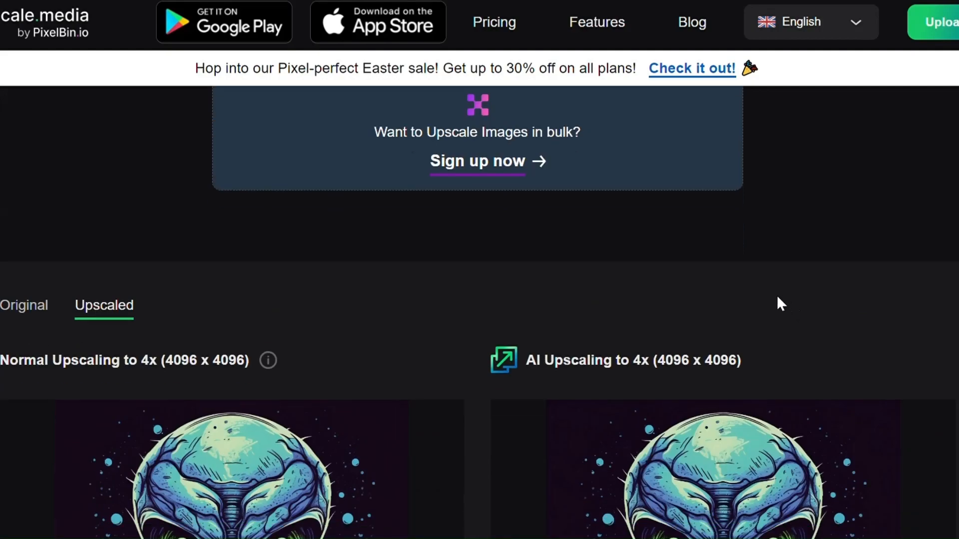
# - Compare the normal and AI 4x upscaled results in the magnified preview boxes
pyautogui.scroll(-3, 754, 349)
pyautogui.moveTo(729, 282)
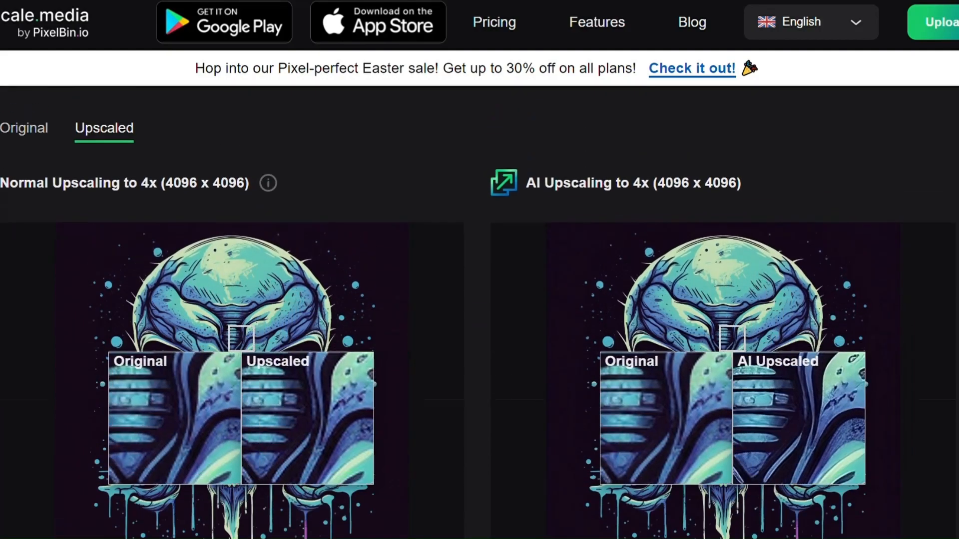
pyautogui.scroll(-3, 732, 338)
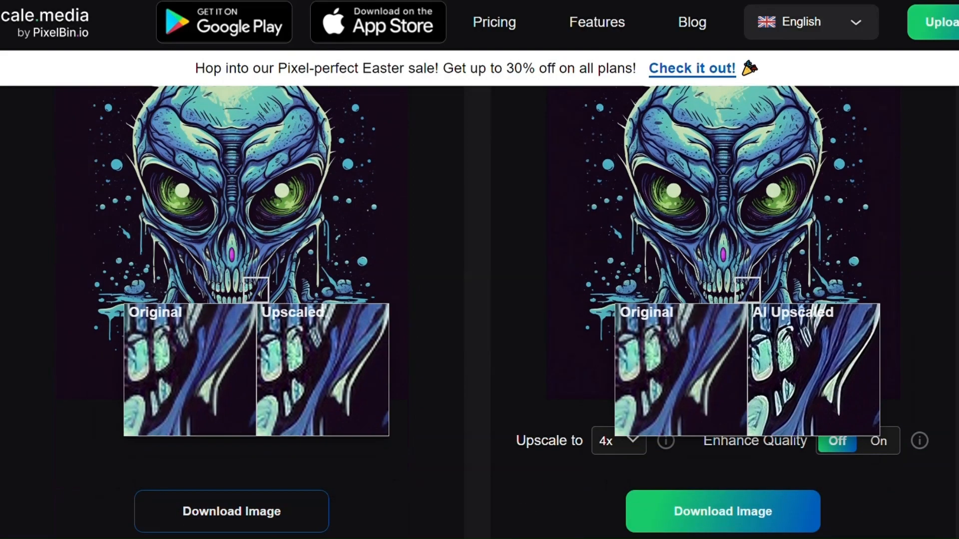
pyautogui.scroll(3, 738, 143)
pyautogui.scroll(8, 738, 144)
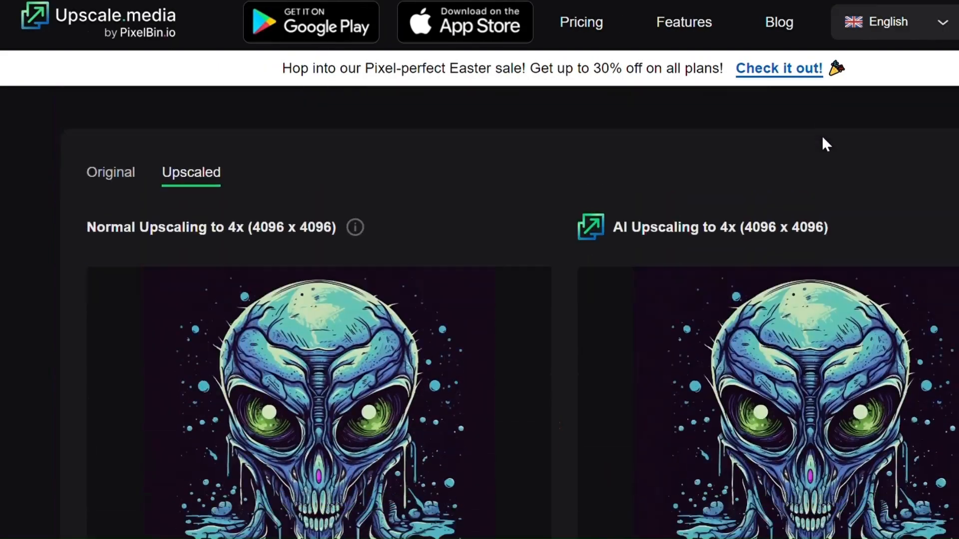
pyautogui.scroll(-3, 822, 136)
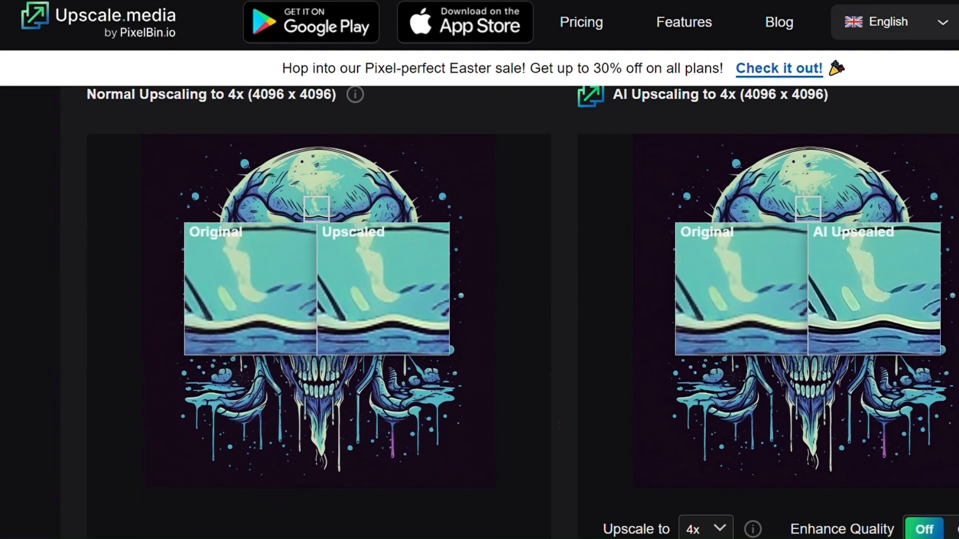
pyautogui.scroll(-3, 823, 250)
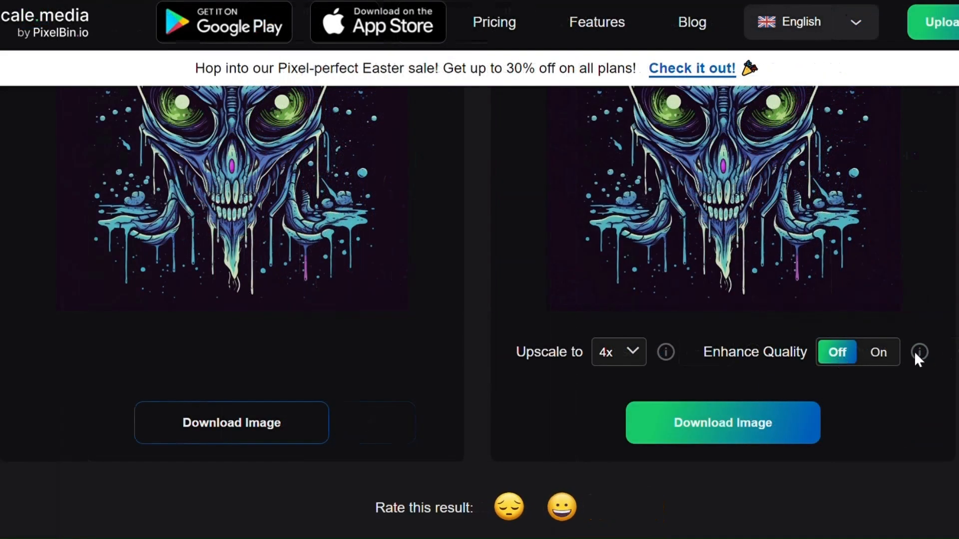
pyautogui.moveTo(921, 355)
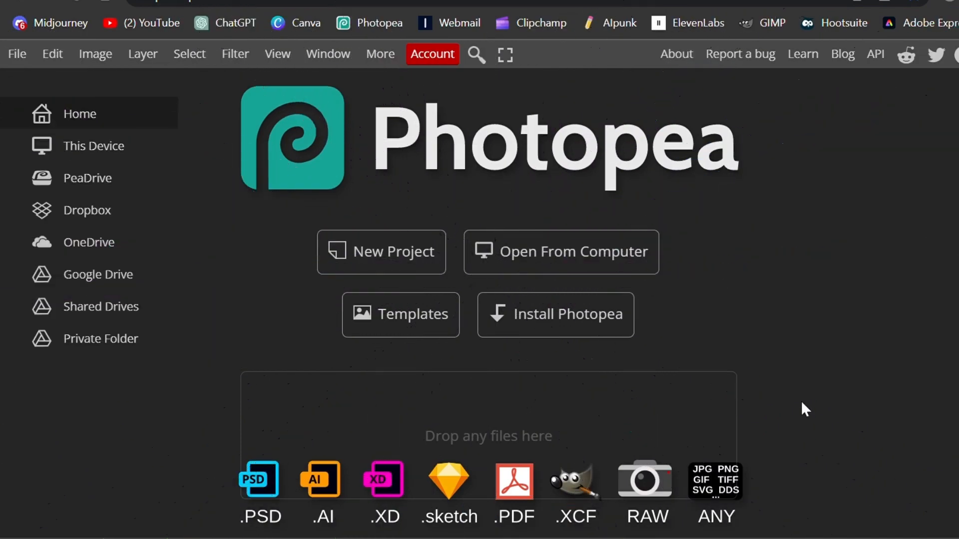
# - Create a new 4096 × 4096 pixel project at 300 DPI
pyautogui.click(398, 263)
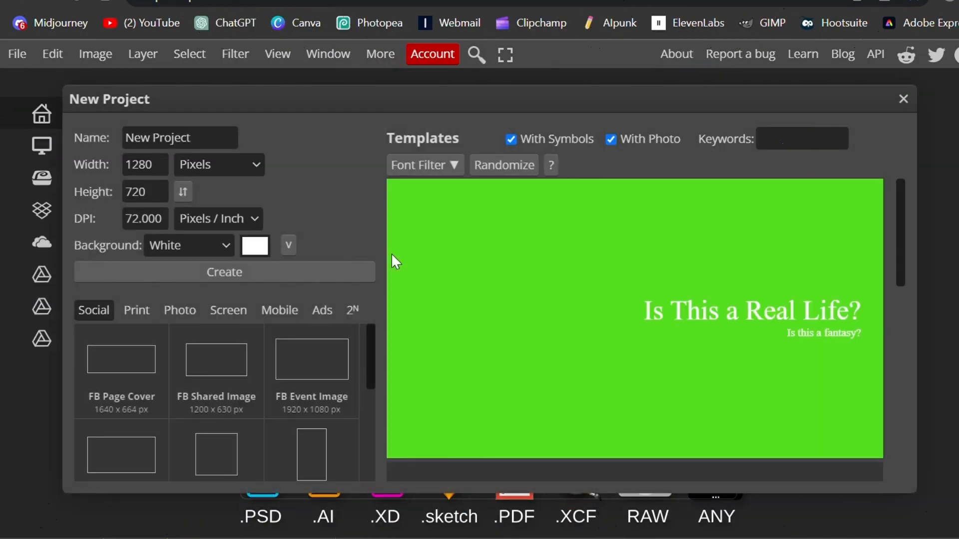
pyautogui.doubleClick(167, 224)
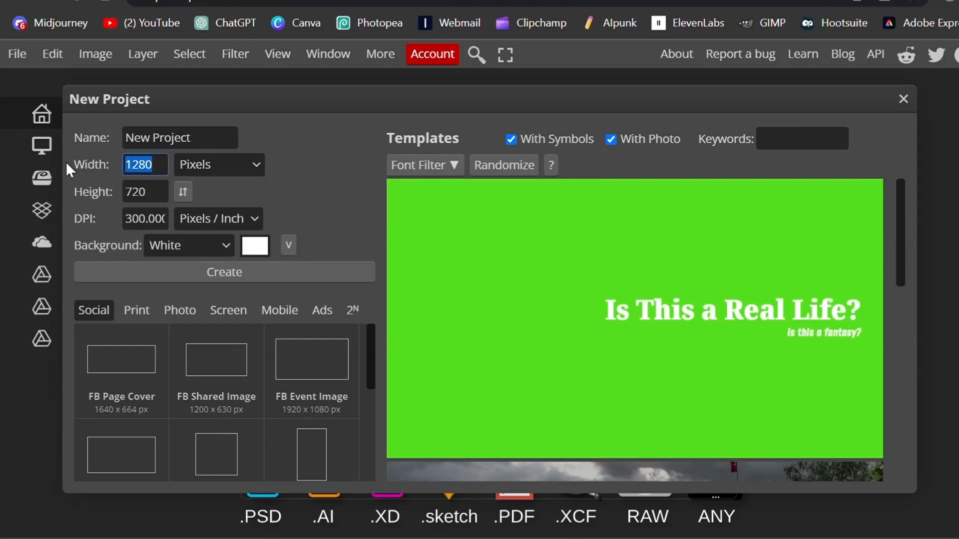
pyautogui.write('4096')
pyautogui.press('Tab')
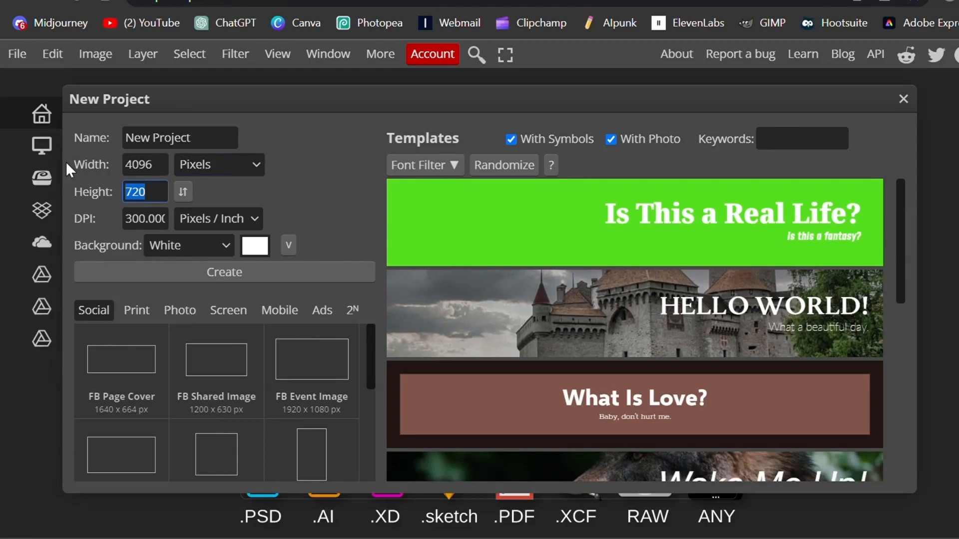
pyautogui.write('4096')
pyautogui.press('Tab')
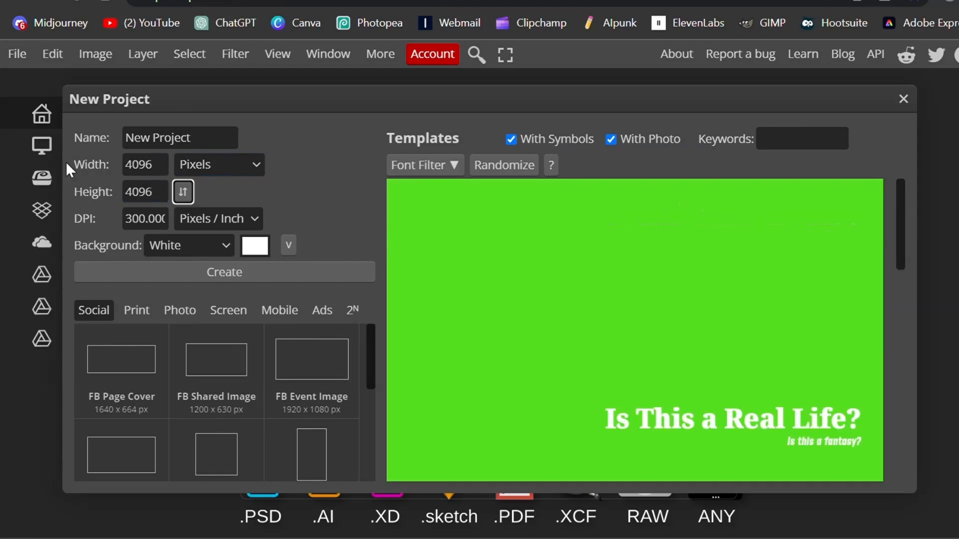
pyautogui.click(201, 272)
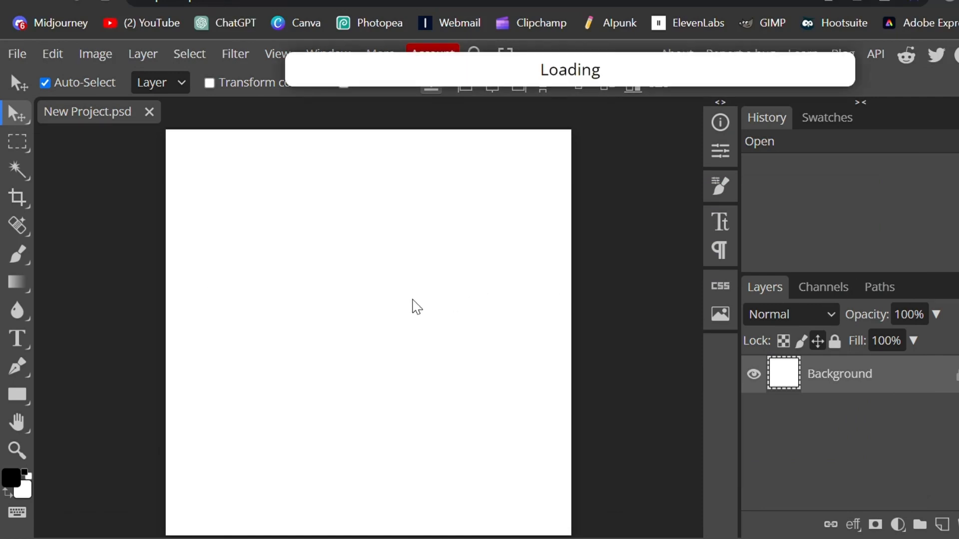
# - Commit the placed alien image and select the alien with the Quick Selection tool
pyautogui.press('Return')
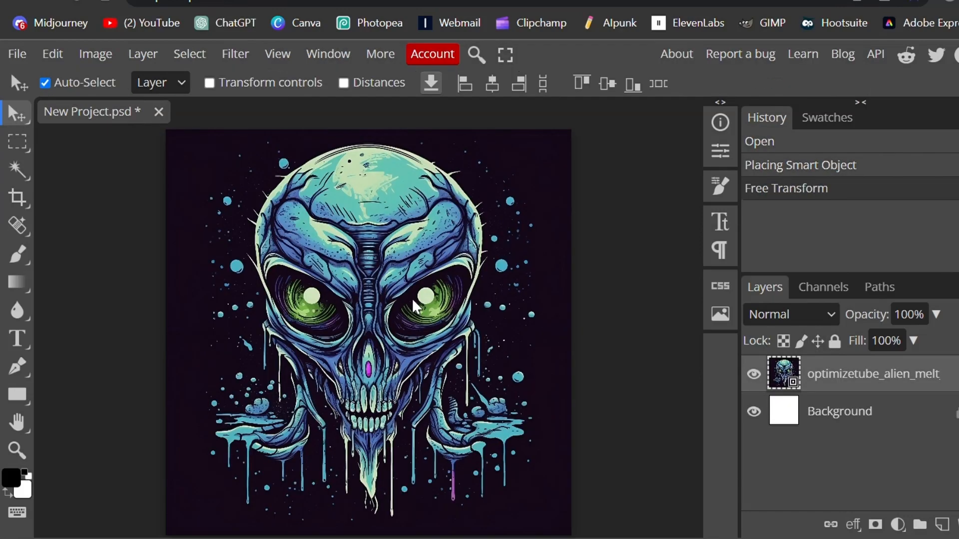
pyautogui.click(19, 172)
pyautogui.rightClick(18, 171)
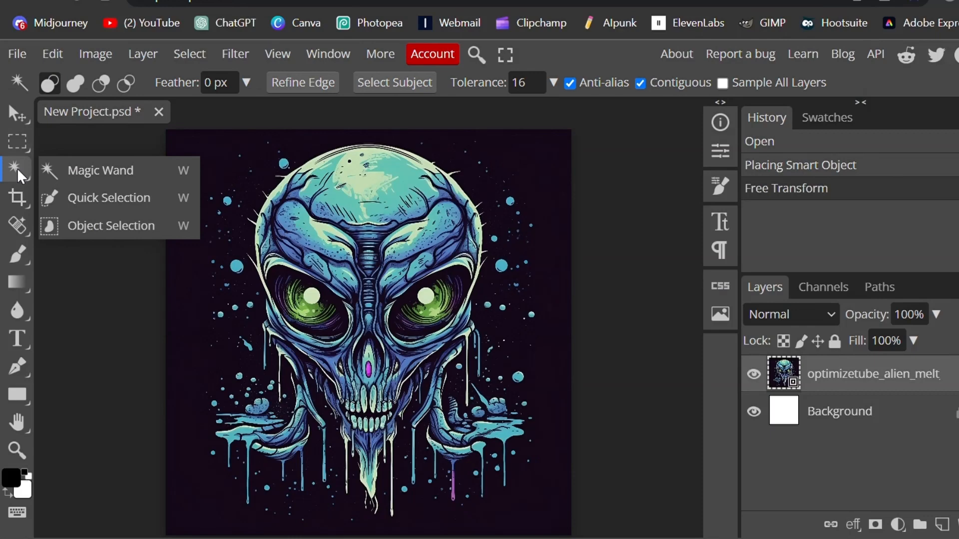
pyautogui.click(98, 198)
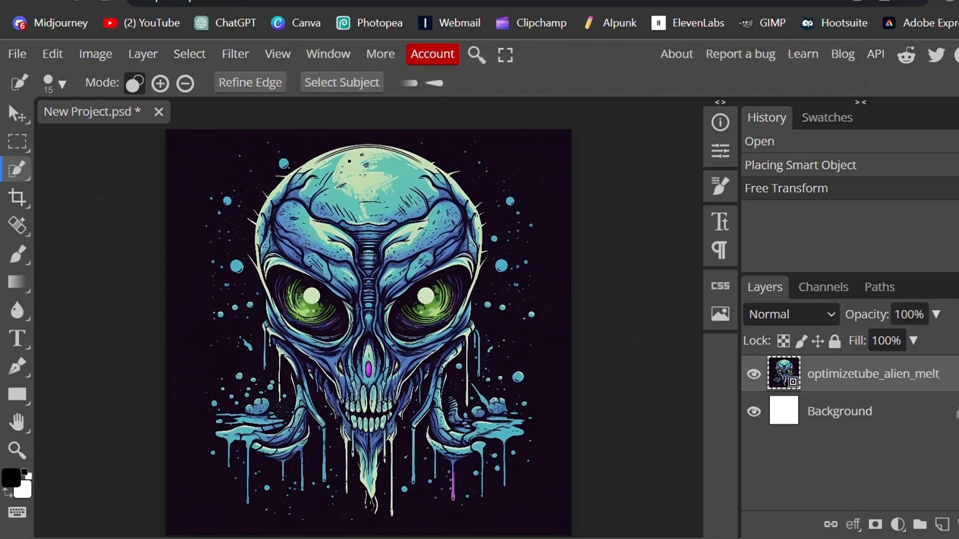
pyautogui.click(350, 199)
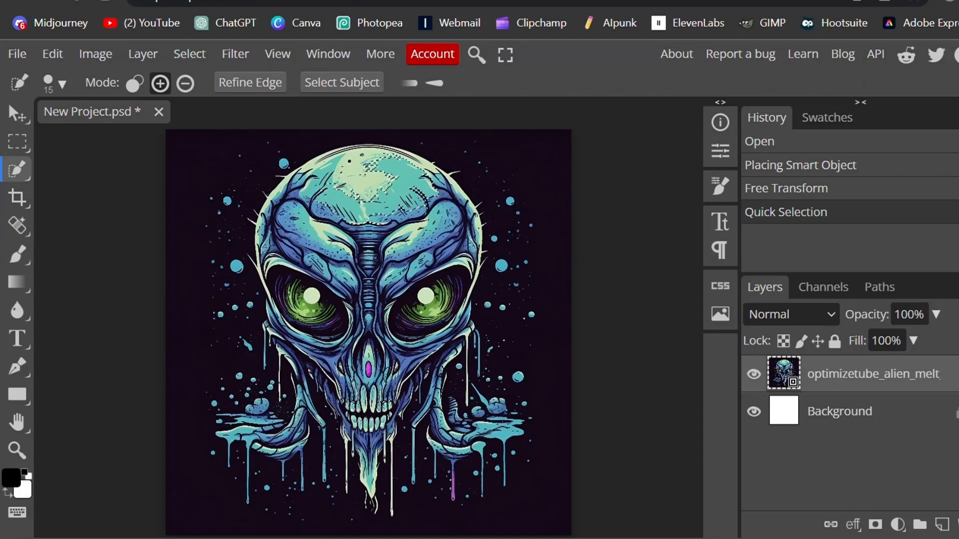
pyautogui.moveTo(318, 234); pyautogui.dragTo(362, 244)
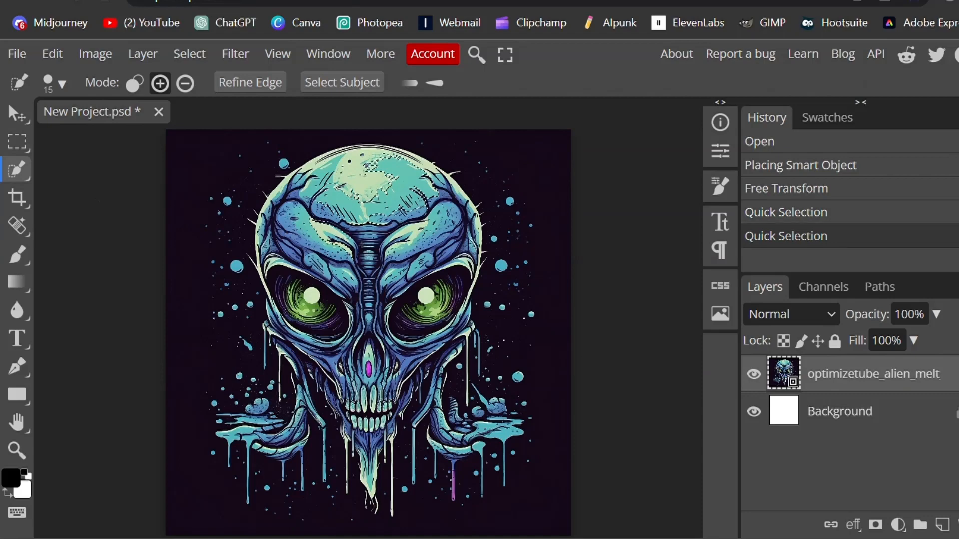
pyautogui.moveTo(435, 257); pyautogui.dragTo(430, 226)
pyautogui.click(433, 224)
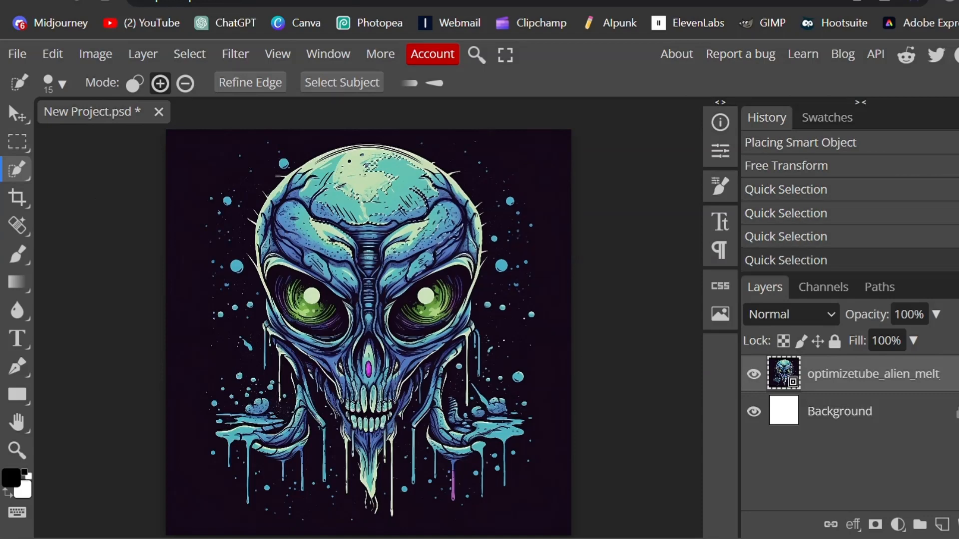
pyautogui.moveTo(425, 264); pyautogui.dragTo(369, 360)
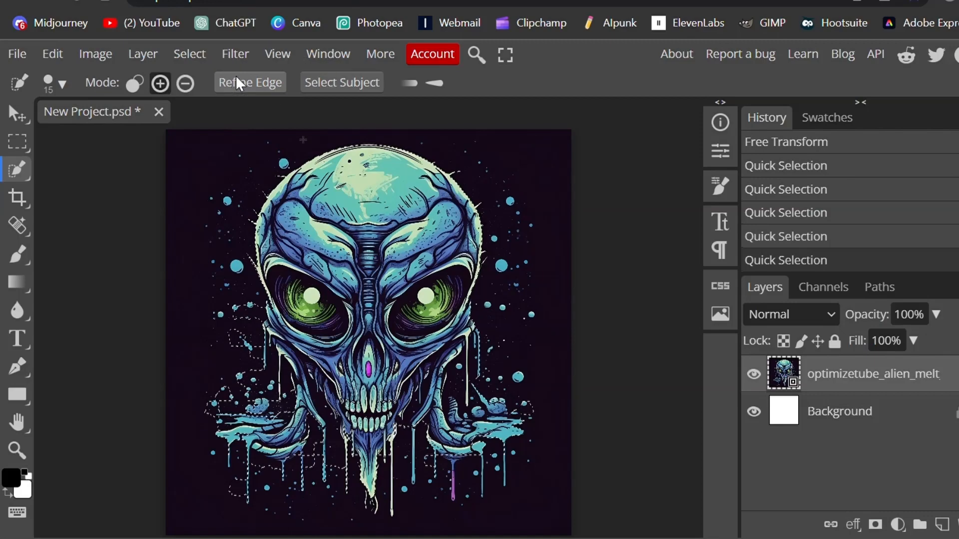
# - Open Refine Edge and paint the grey edge brush over the drips and splatter at the alien's lower right
pyautogui.click(251, 83)
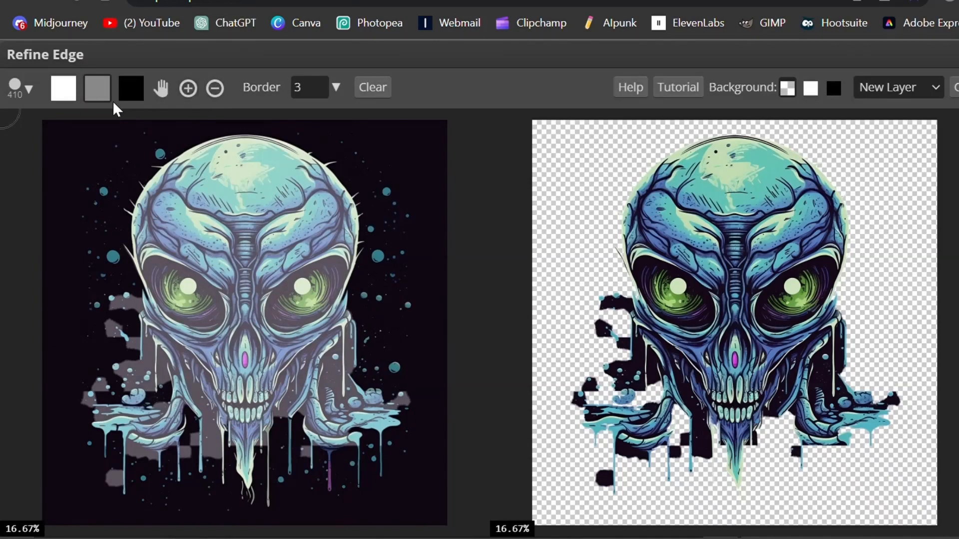
pyautogui.click(160, 88)
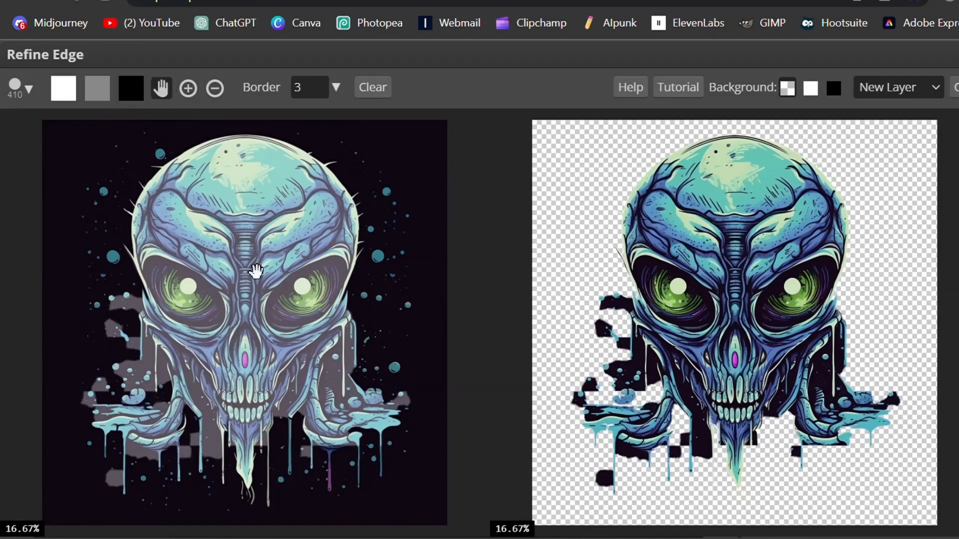
pyautogui.scroll(1, 253, 272)
pyautogui.moveTo(256, 272); pyautogui.dragTo(263, 179)
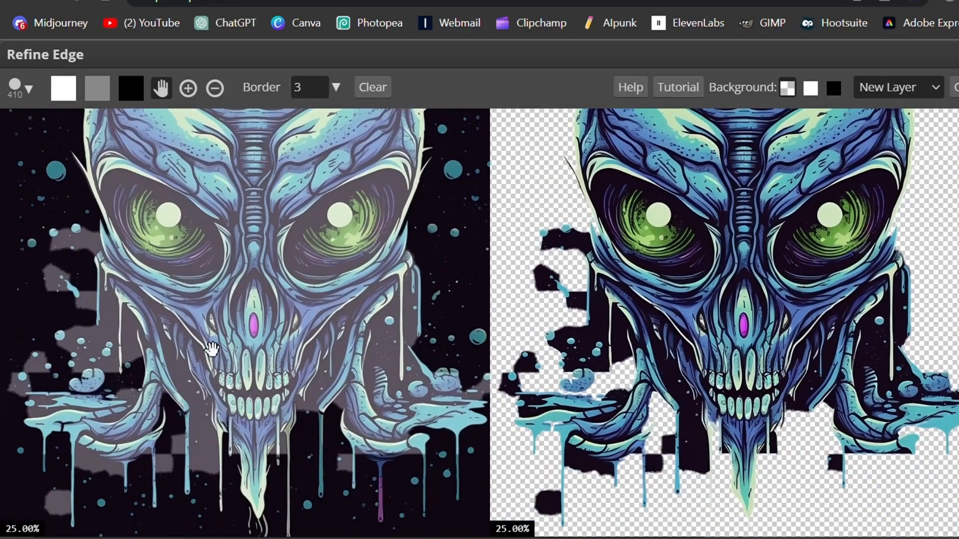
pyautogui.moveTo(212, 350); pyautogui.dragTo(227, 305)
pyautogui.scroll(1, 241, 322)
pyautogui.moveTo(276, 379); pyautogui.dragTo(172, 294)
pyautogui.moveTo(326, 305); pyautogui.dragTo(174, 284)
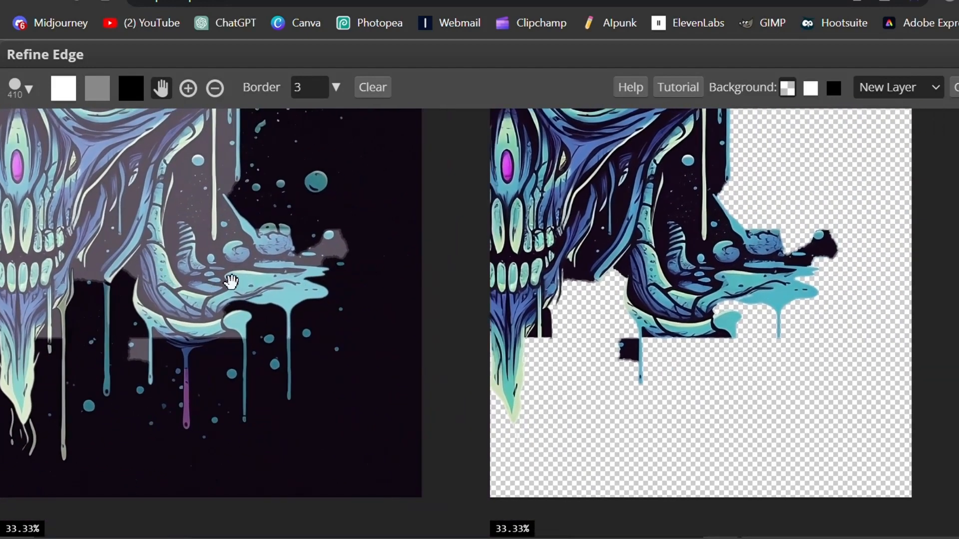
pyautogui.click(95, 88)
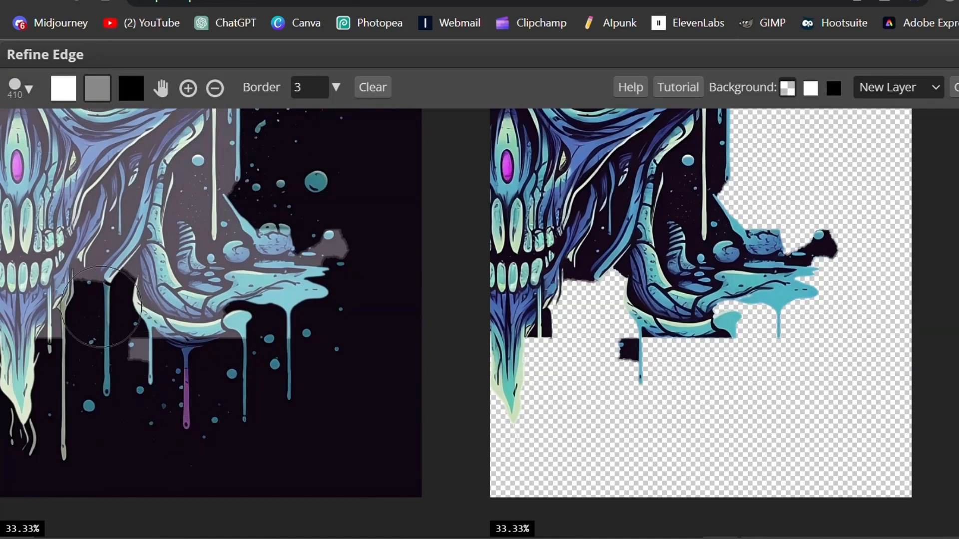
pyautogui.moveTo(102, 307)
pyautogui.mouseDown()
pyautogui.moveTo(99, 382)
pyautogui.moveTo(81, 416)
pyautogui.moveTo(70, 431)
pyautogui.moveTo(26, 420)
pyautogui.moveTo(45, 408)
pyautogui.moveTo(62, 358)
pyautogui.moveTo(129, 303)
pyautogui.moveTo(122, 317)
pyautogui.moveTo(152, 364)
pyautogui.moveTo(149, 385)
pyautogui.moveTo(178, 407)
pyautogui.mouseUp()
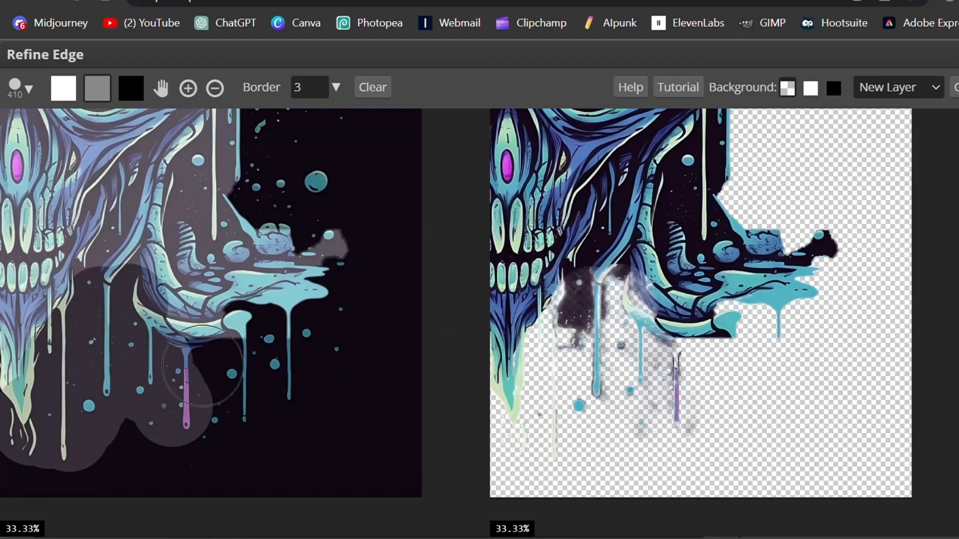
pyautogui.moveTo(203, 365)
pyautogui.mouseDown()
pyautogui.moveTo(214, 380)
pyautogui.moveTo(203, 415)
pyautogui.moveTo(251, 333)
pyautogui.mouseUp()
pyautogui.moveTo(266, 376)
pyautogui.mouseDown()
pyautogui.moveTo(330, 314)
pyautogui.moveTo(334, 218)
pyautogui.moveTo(305, 185)
pyautogui.moveTo(297, 152)
pyautogui.moveTo(322, 120)
pyautogui.moveTo(232, 119)
pyautogui.moveTo(244, 206)
pyautogui.moveTo(310, 233)
pyautogui.mouseUp()
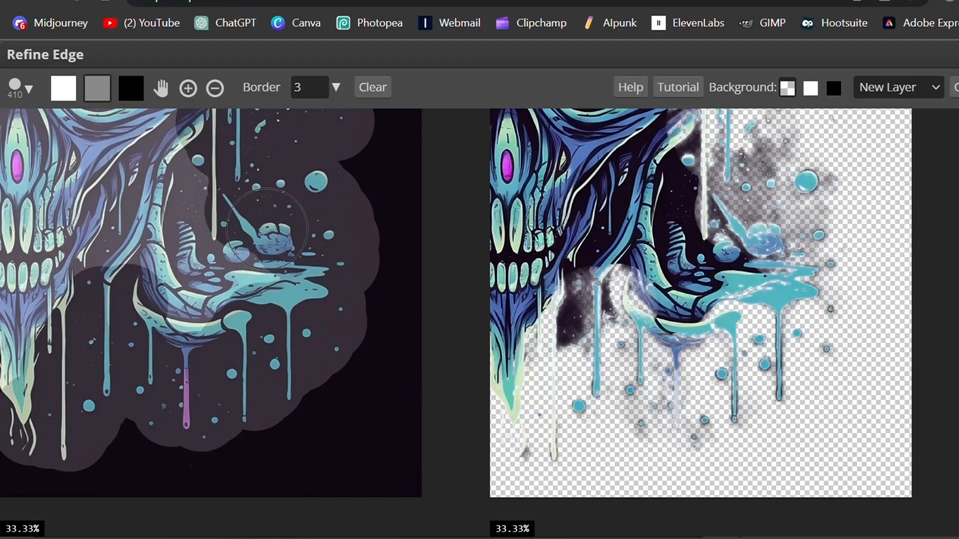
# - Commit the placed UFO image and switch to the Quick Selection tool
pyautogui.scroll(-1, 267, 228)
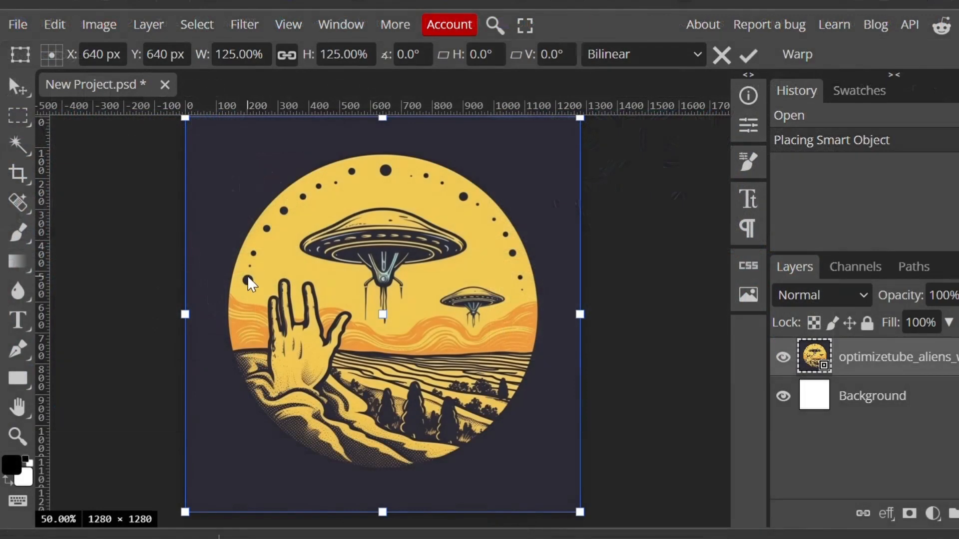
pyautogui.press('Return')
pyautogui.click(18, 145)
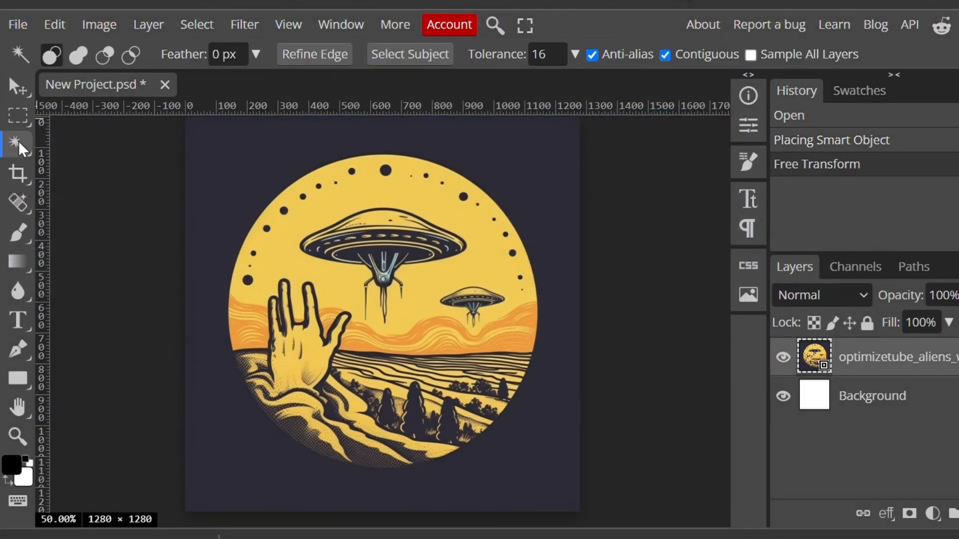
pyautogui.rightClick(19, 148)
pyautogui.click(112, 174)
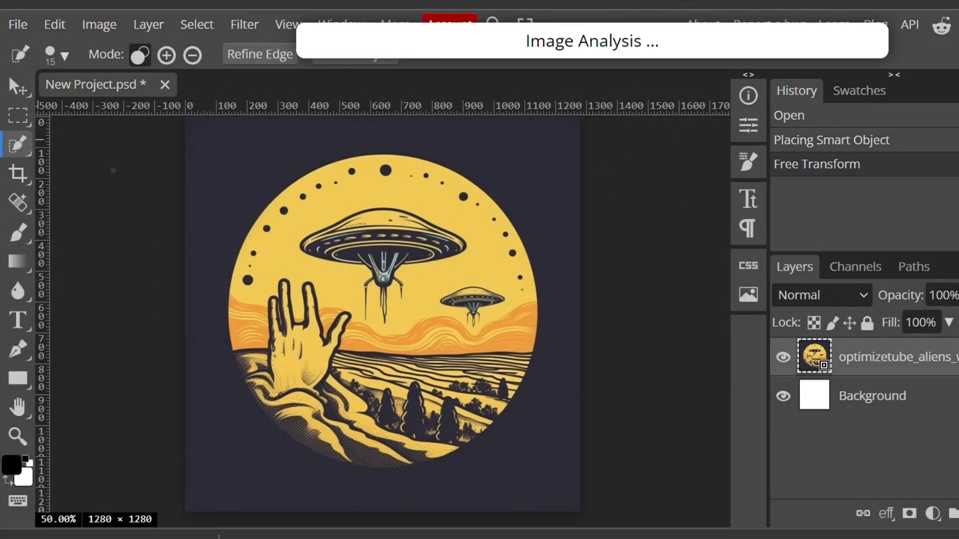
# - Select the round UFO design with the Quick Selection tool and open Refine Edge
pyautogui.moveTo(281, 249); pyautogui.dragTo(281, 255)
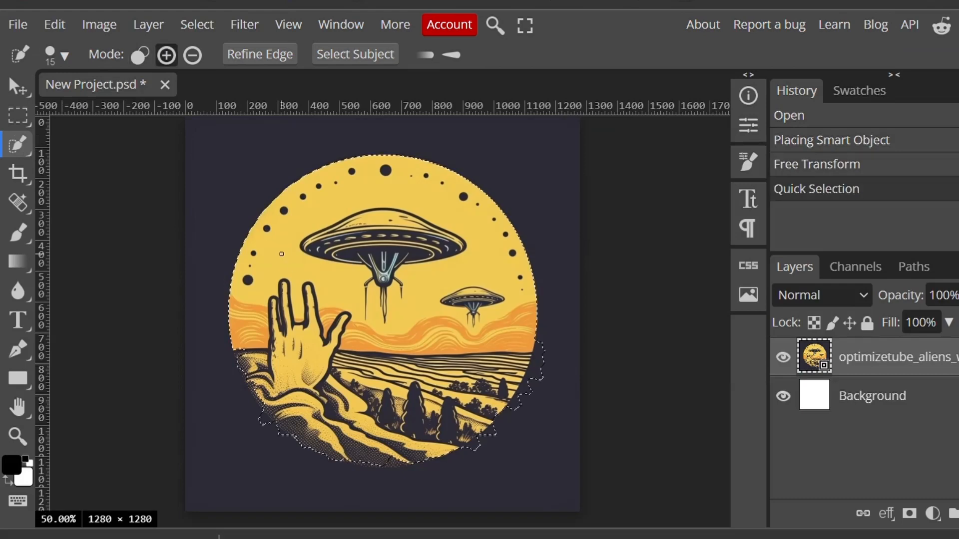
pyautogui.click(262, 54)
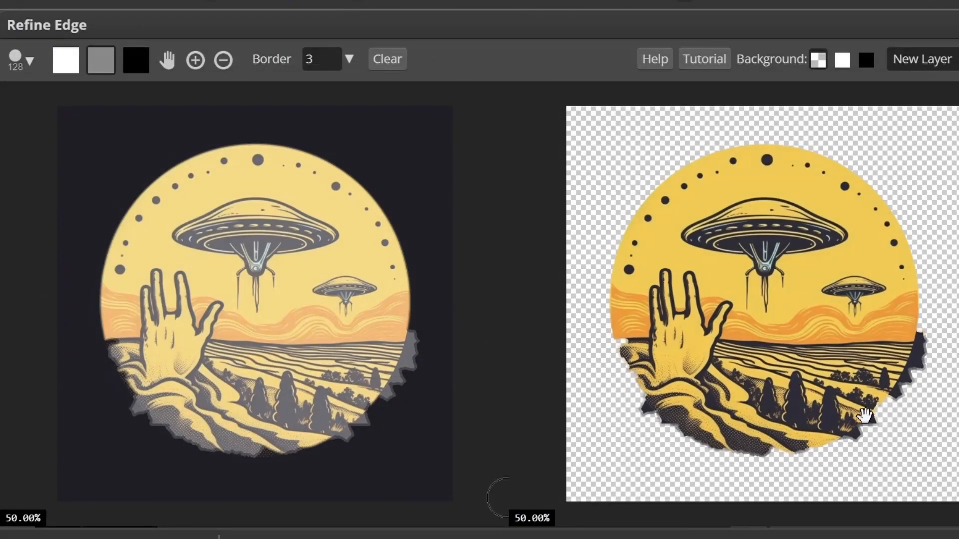
# - Set the grey edge brush to 49 px and paint it along the jagged lower-right edge of the circle
pyautogui.scroll(2, 392, 381)
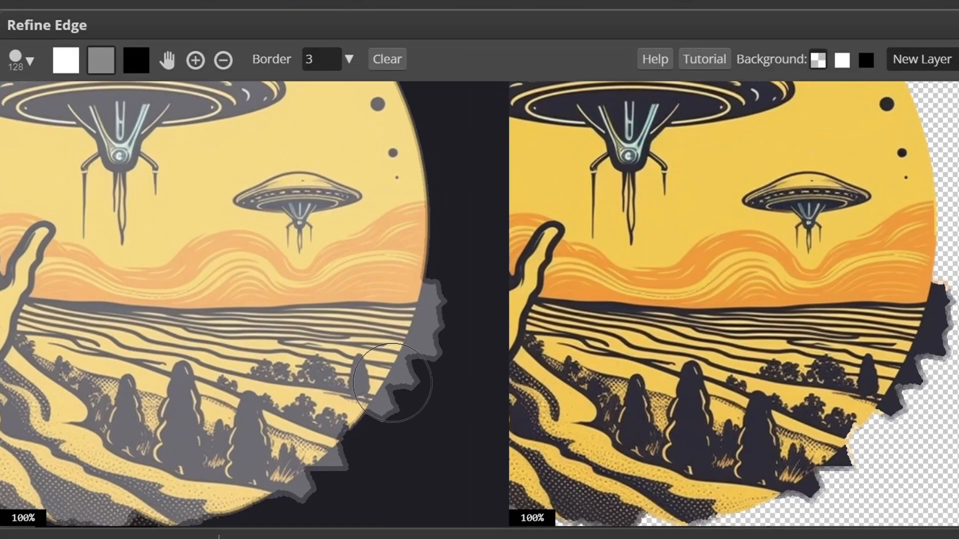
pyautogui.scroll(1, 392, 380)
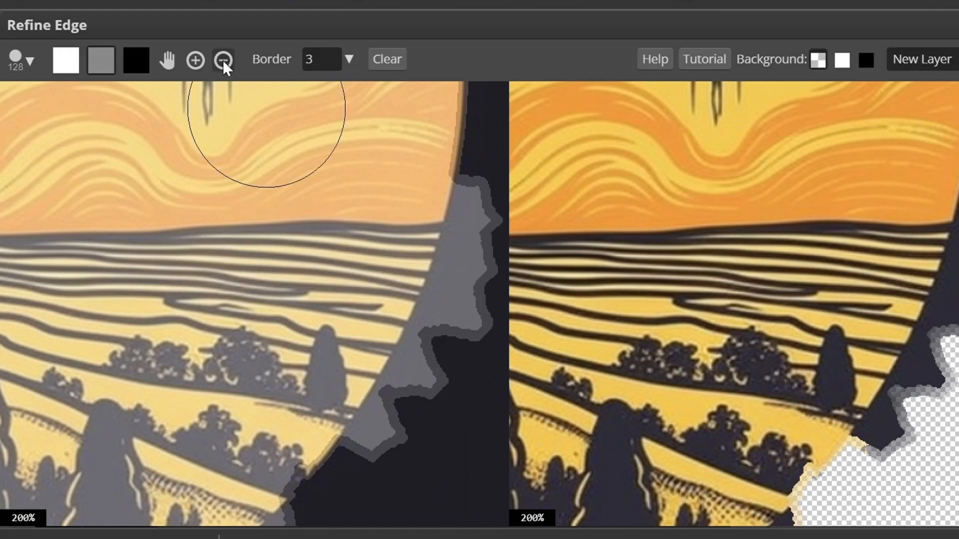
pyautogui.click(168, 60)
pyautogui.moveTo(298, 308)
pyautogui.mouseDown()
pyautogui.moveTo(248, 310)
pyautogui.moveTo(194, 331)
pyautogui.mouseUp()
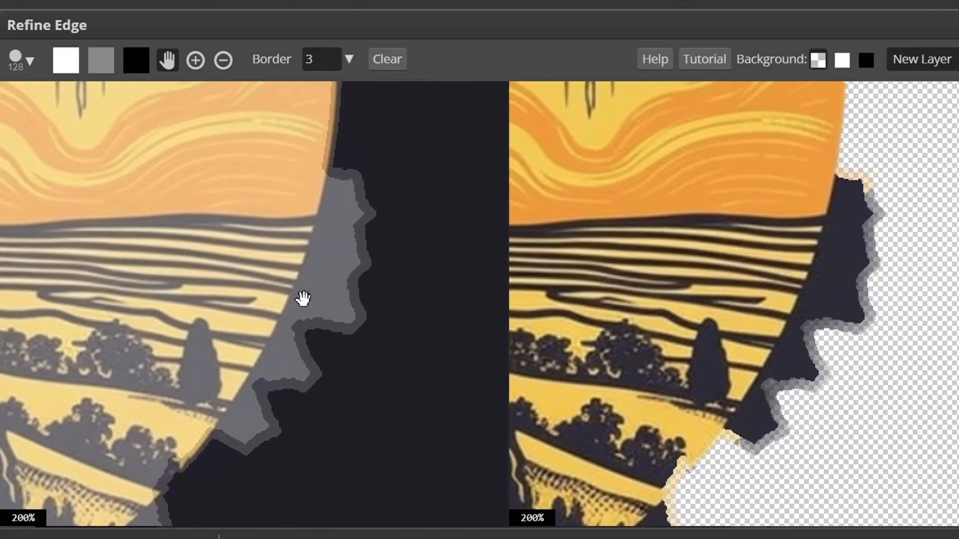
pyautogui.scroll(1, 303, 298)
pyautogui.moveTo(298, 296); pyautogui.dragTo(162, 325)
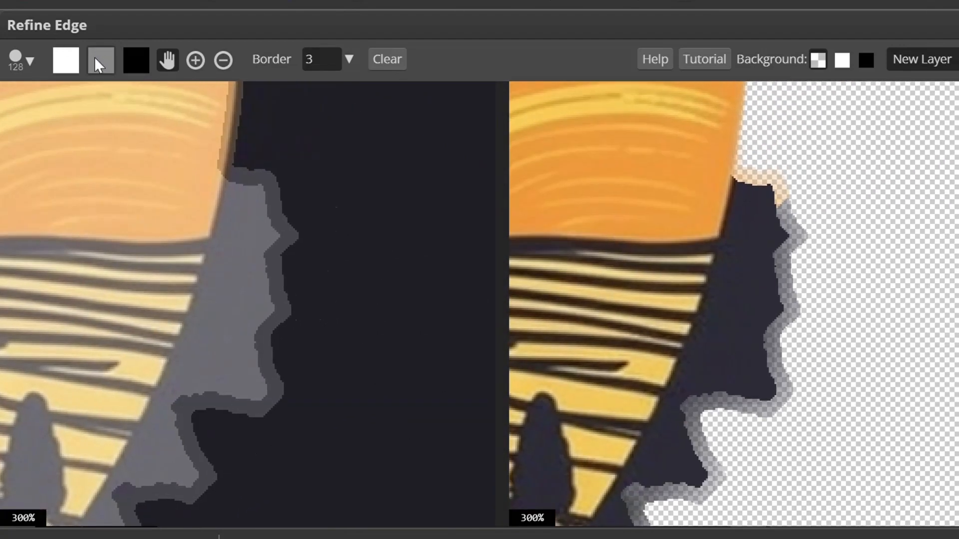
pyautogui.click(142, 62)
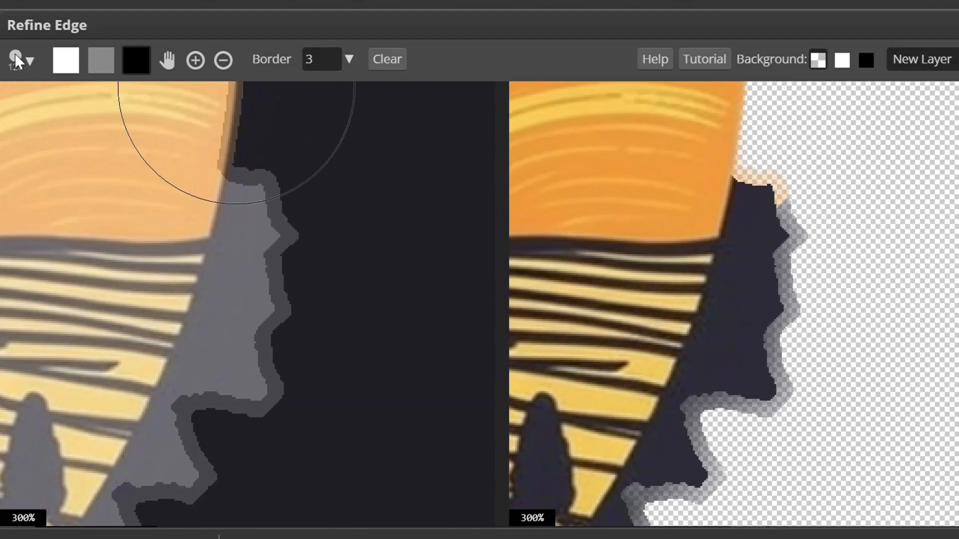
pyautogui.click(26, 69)
pyautogui.click(156, 110)
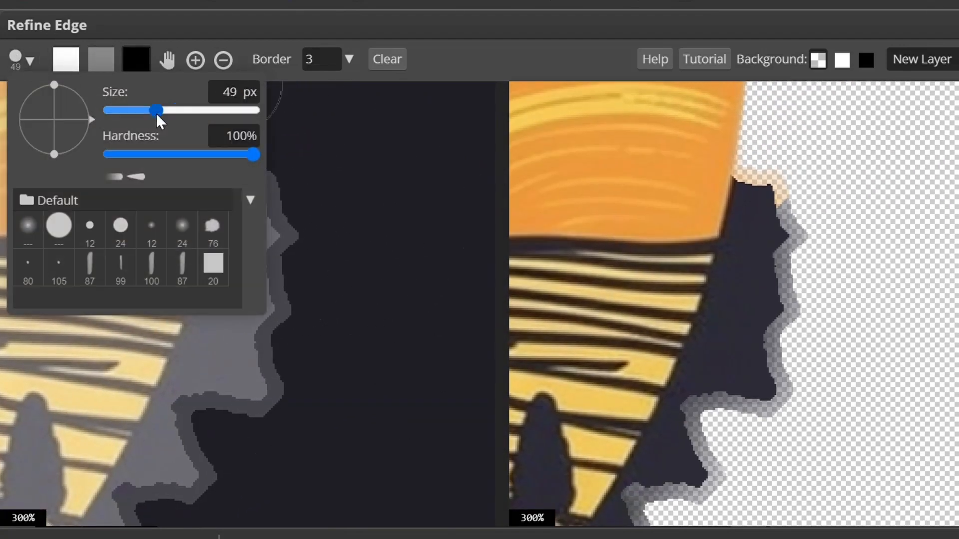
pyautogui.click(143, 55)
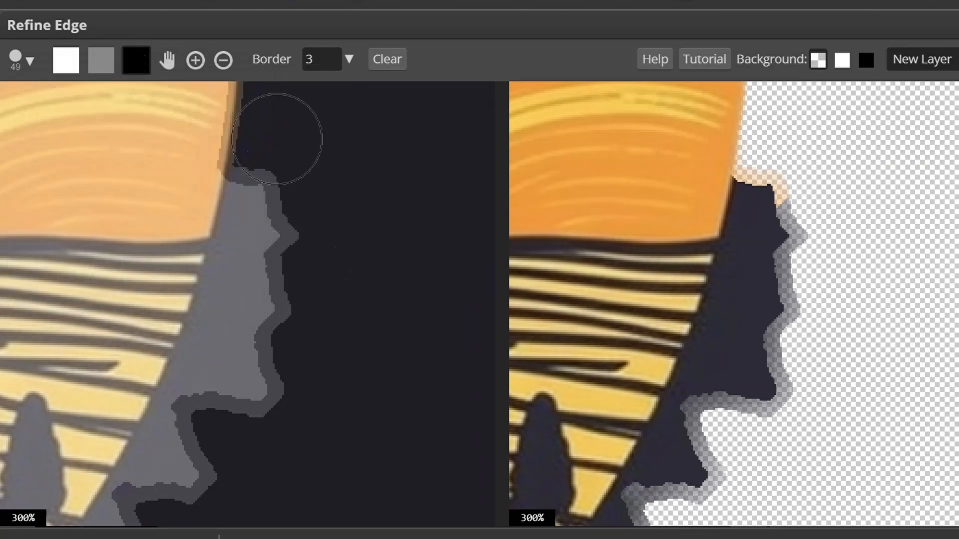
pyautogui.moveTo(285, 164)
pyautogui.mouseDown()
pyautogui.moveTo(213, 397)
pyautogui.moveTo(162, 484)
pyautogui.mouseUp()
# - Touch up the lower-right edge with the grey and white brushes, then output the refinement to a new layer
pyautogui.scroll(-2, 260, 268)
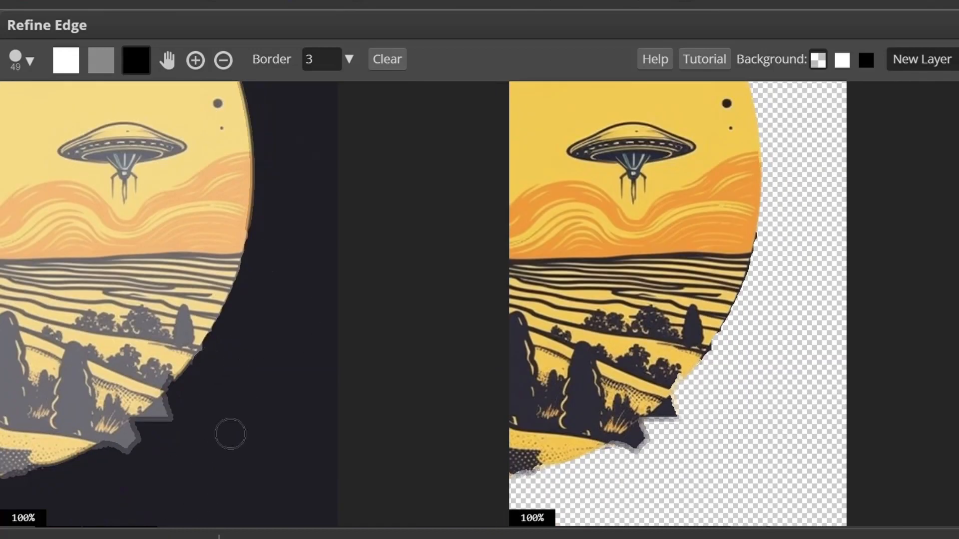
pyautogui.moveTo(174, 415); pyautogui.dragTo(111, 441)
pyautogui.click(168, 60)
pyautogui.moveTo(120, 400); pyautogui.dragTo(427, 269)
pyautogui.click(66, 60)
pyautogui.moveTo(210, 344)
pyautogui.mouseDown()
pyautogui.moveTo(338, 336)
pyautogui.moveTo(177, 332)
pyautogui.mouseUp()
pyautogui.click(168, 61)
pyautogui.moveTo(165, 239); pyautogui.dragTo(383, 298)
pyautogui.click(136, 61)
pyautogui.moveTo(212, 316); pyautogui.dragTo(300, 383)
pyautogui.click(66, 60)
pyautogui.moveTo(185, 187)
pyautogui.mouseDown()
pyautogui.moveTo(260, 314)
pyautogui.moveTo(379, 400)
pyautogui.mouseUp()
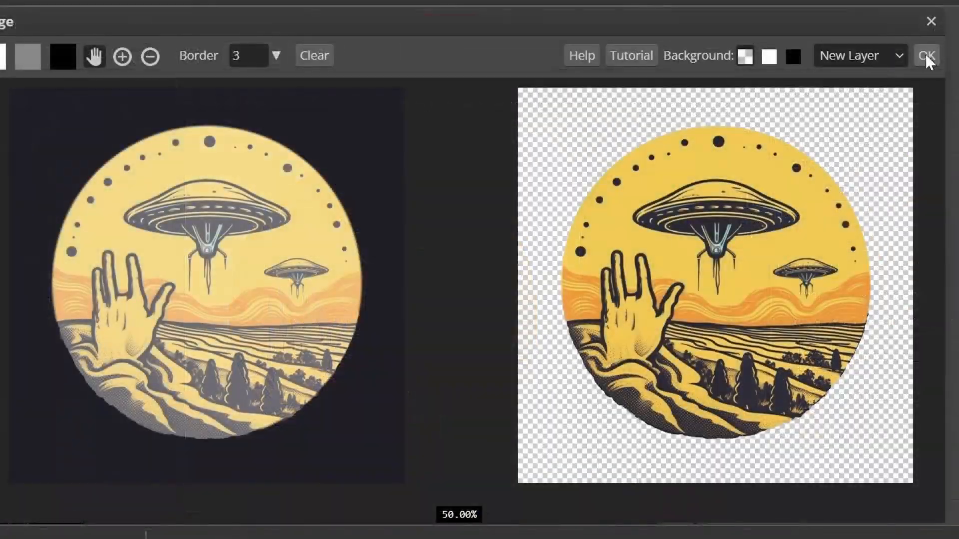
pyautogui.click(925, 55)
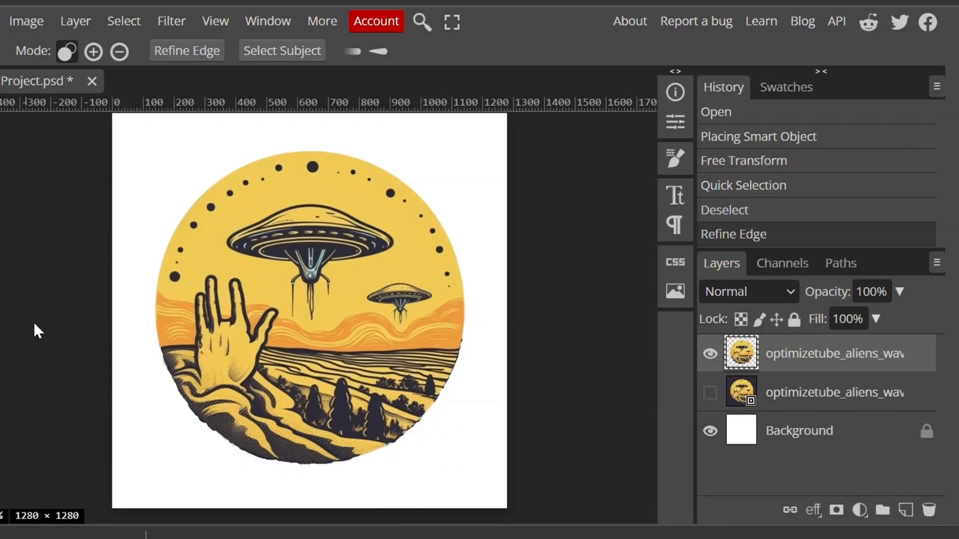
# - Duplicate the cut-out layer and hide the Background layer
pyautogui.hotkey('ctrl', 'j')
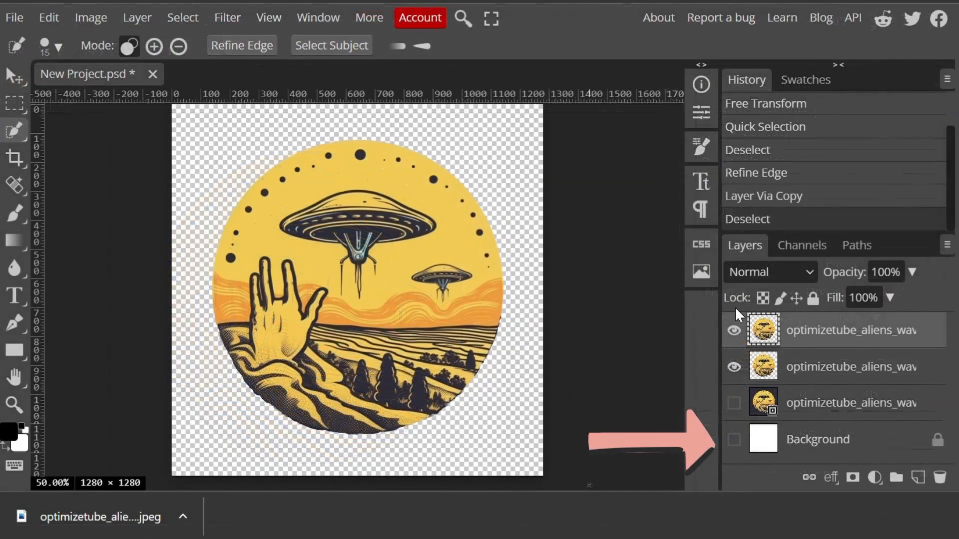
pyautogui.click(735, 440)
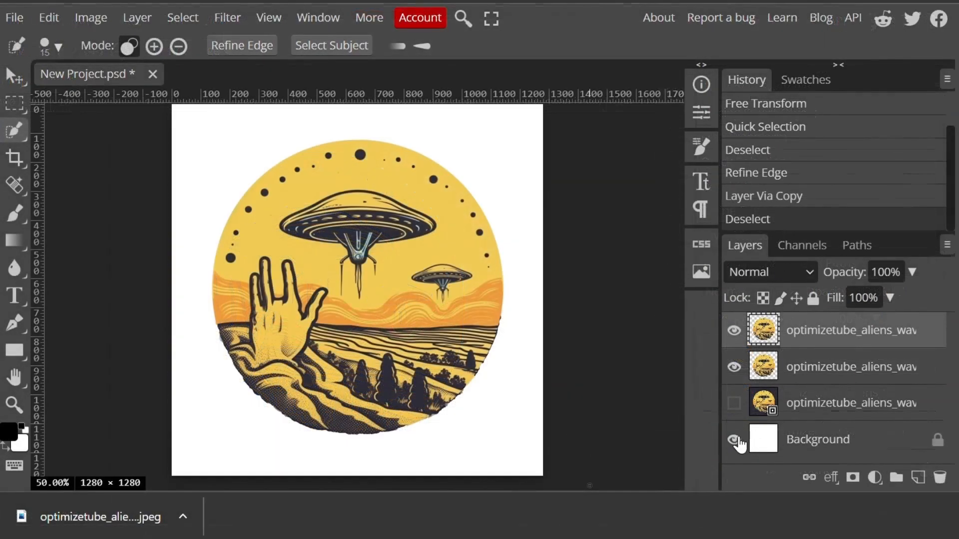
pyautogui.click(735, 440)
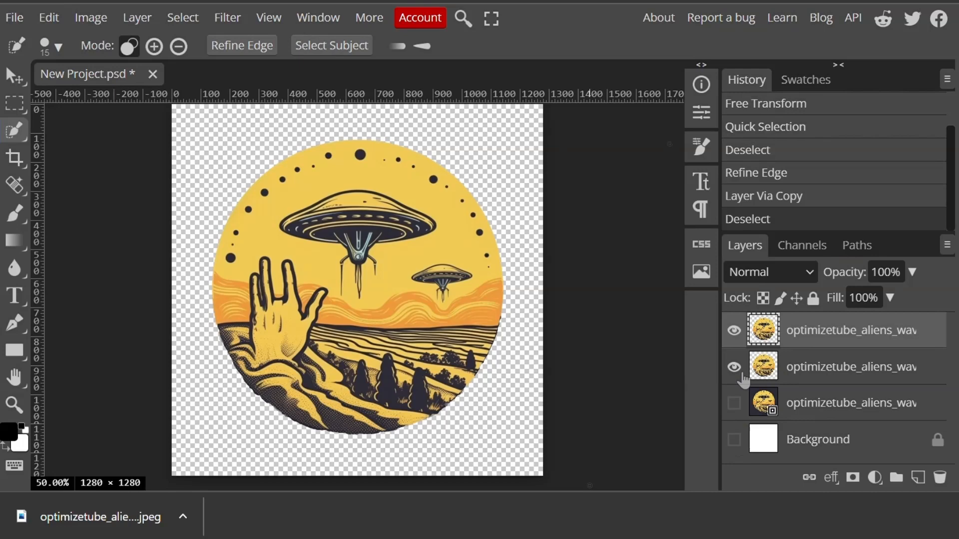
# - Export the image as a PNG named round
pyautogui.click(15, 18)
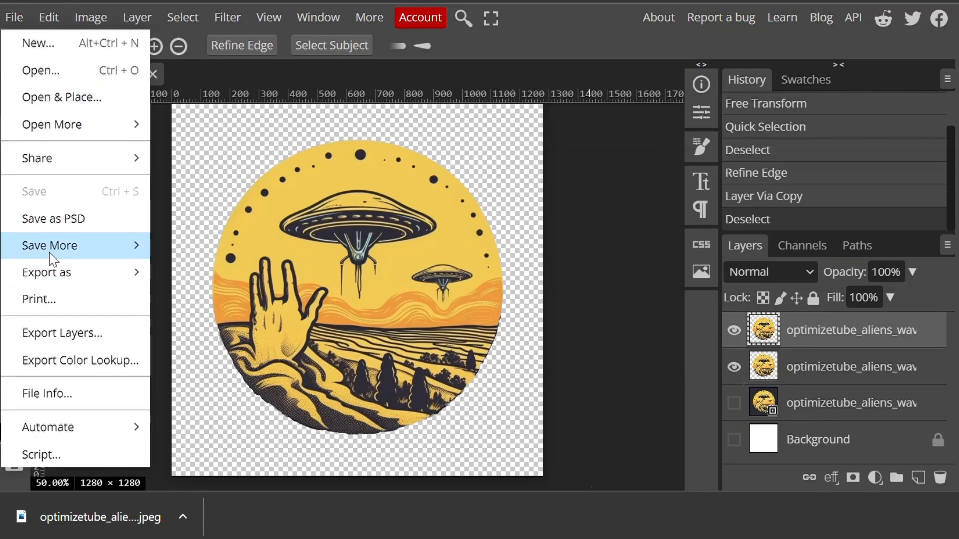
pyautogui.moveTo(34, 275)
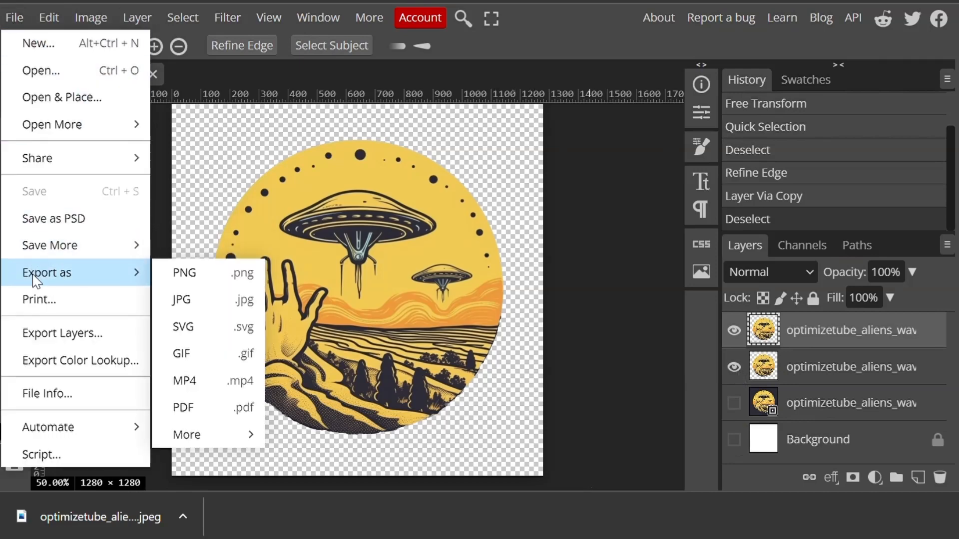
pyautogui.click(206, 274)
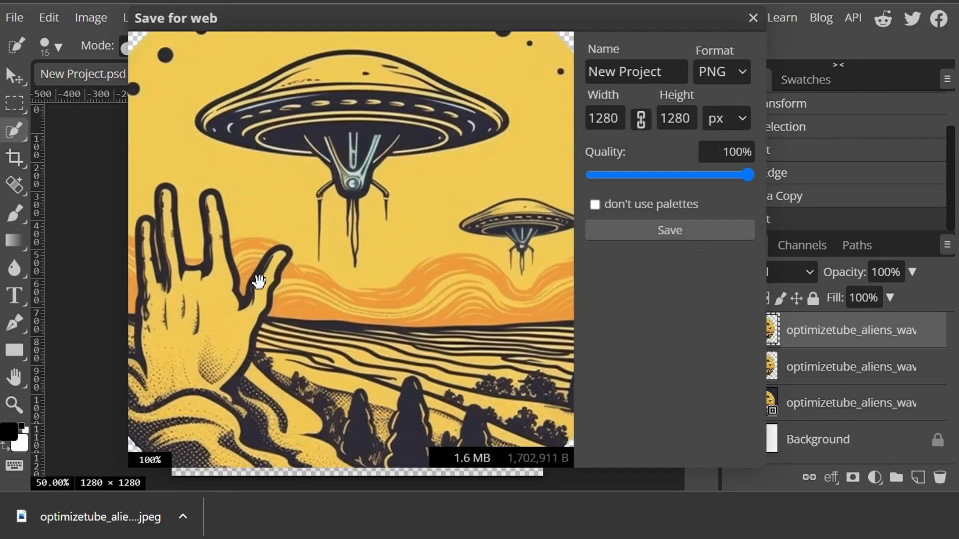
pyautogui.moveTo(679, 79); pyautogui.dragTo(570, 83)
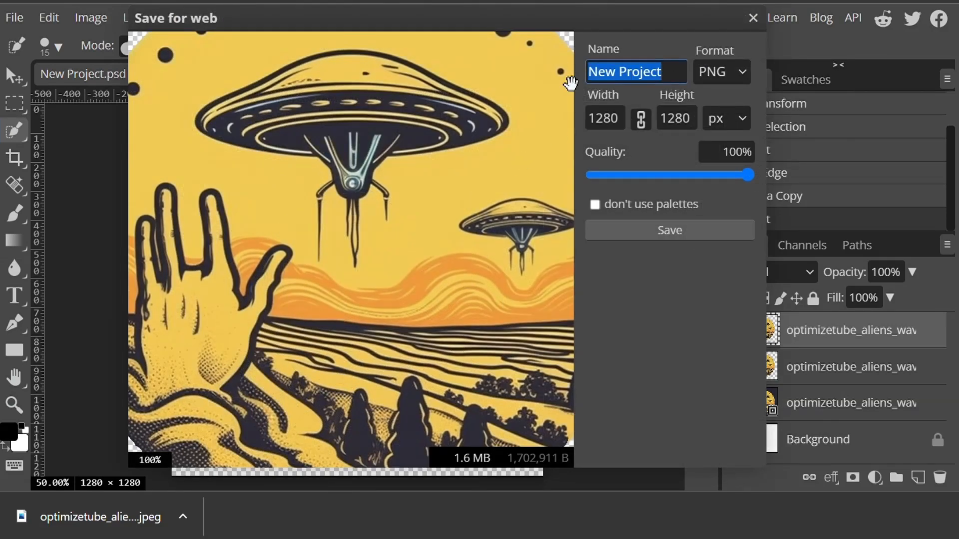
pyautogui.write('round')
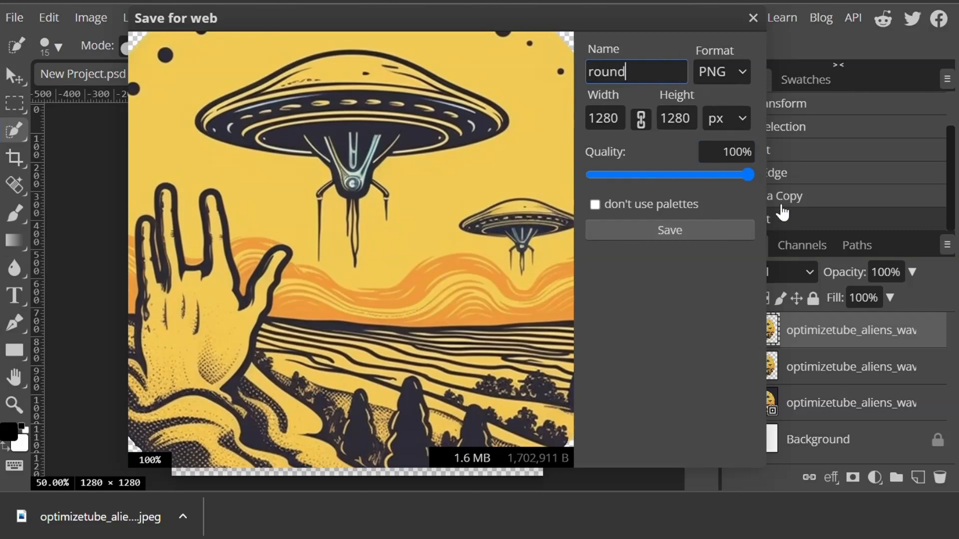
pyautogui.click(682, 235)
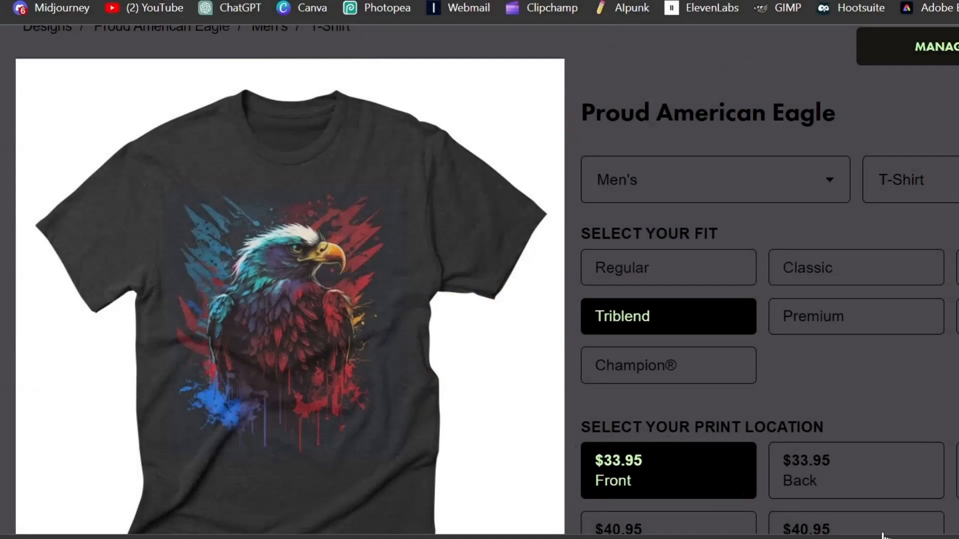
# - Browse the shop's throw pillow and phone case products featuring the designs
pyautogui.moveTo(465, 251)
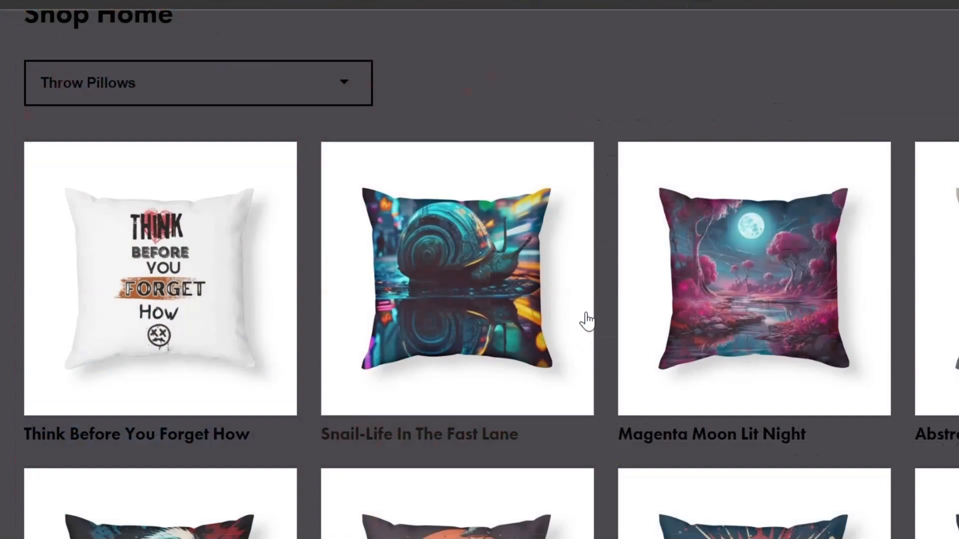
pyautogui.scroll(-2, 588, 321)
pyautogui.scroll(-5, 600, 320)
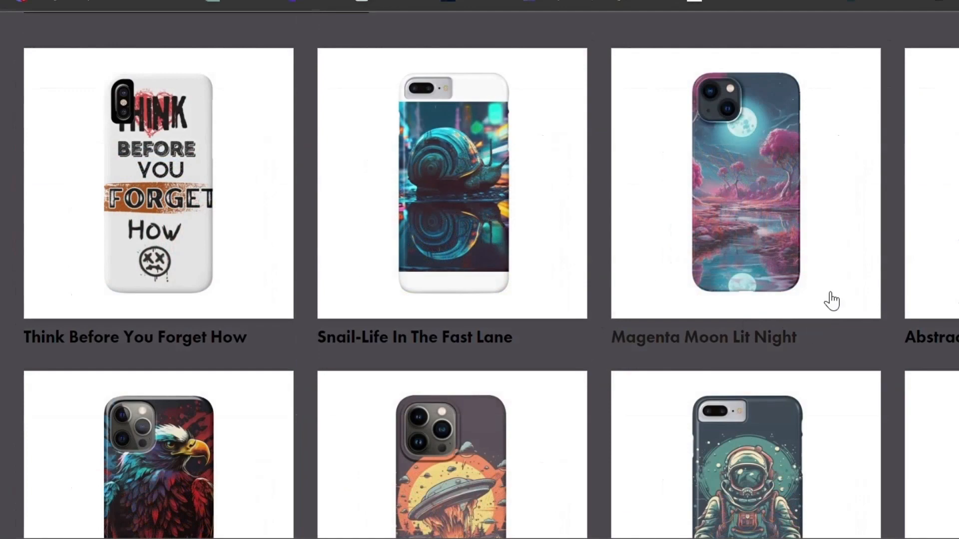
pyautogui.scroll(-8, 825, 298)
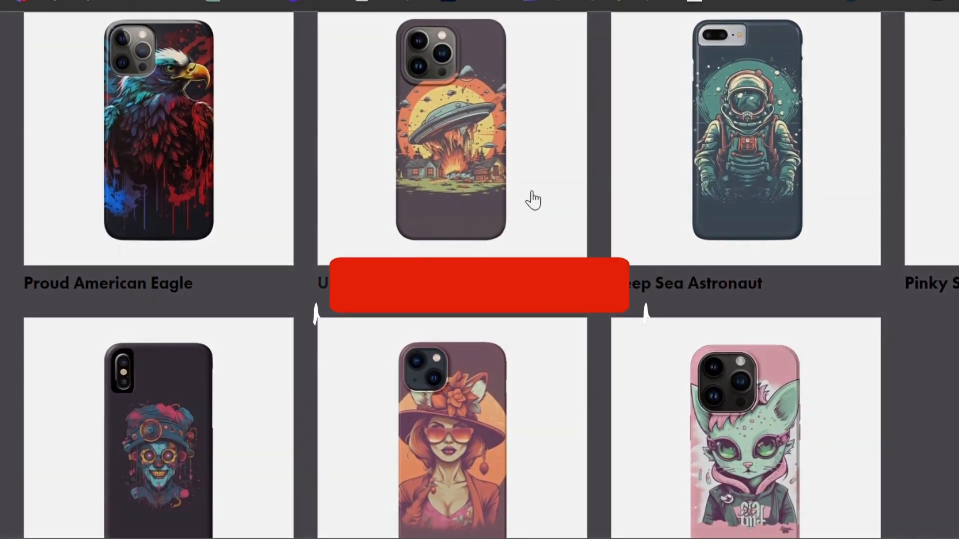
pyautogui.scroll(-4, 588, 207)
pyautogui.scroll(4, 589, 207)
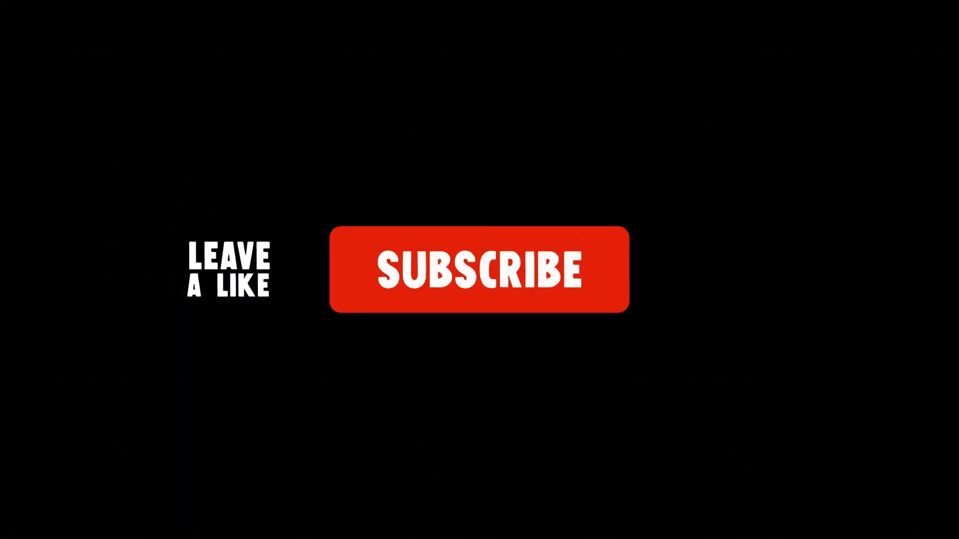